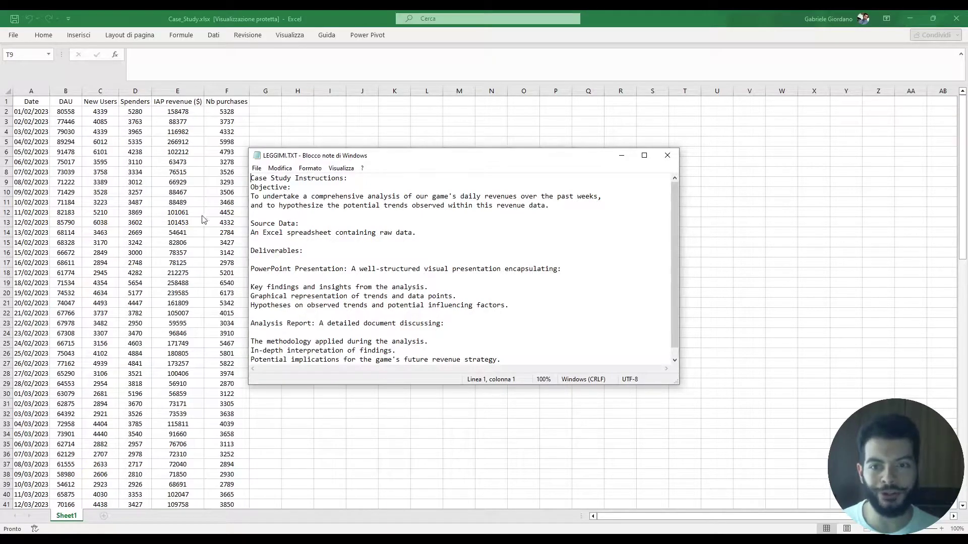
Step: Review the objective and source data sections of the case study instructions in LEGGIMI.TXT
{"action": "left_click_drag", "start_coordinate": [250, 196], "coordinate": [536, 212]}
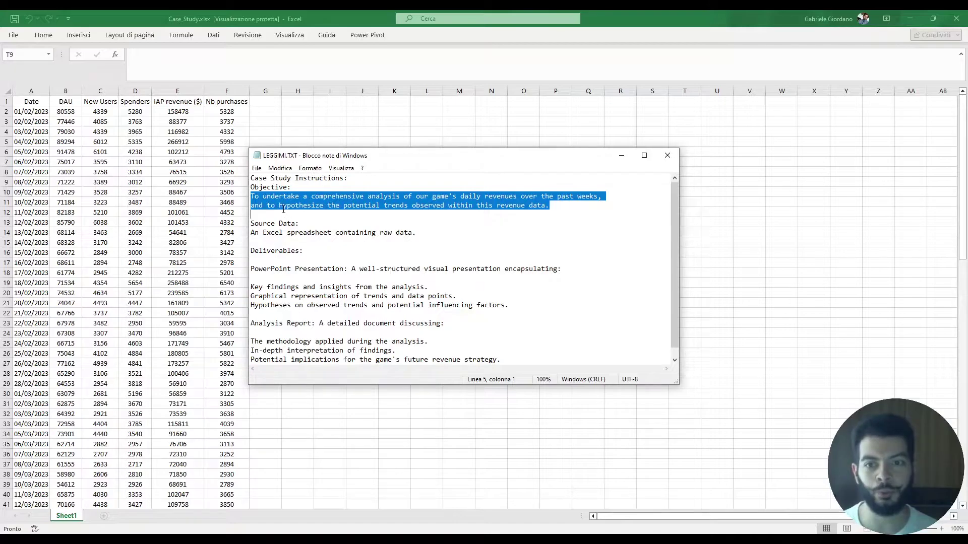
{"action": "left_click", "coordinate": [316, 207]}
{"action": "left_click_drag", "start_coordinate": [271, 205], "coordinate": [340, 204]}
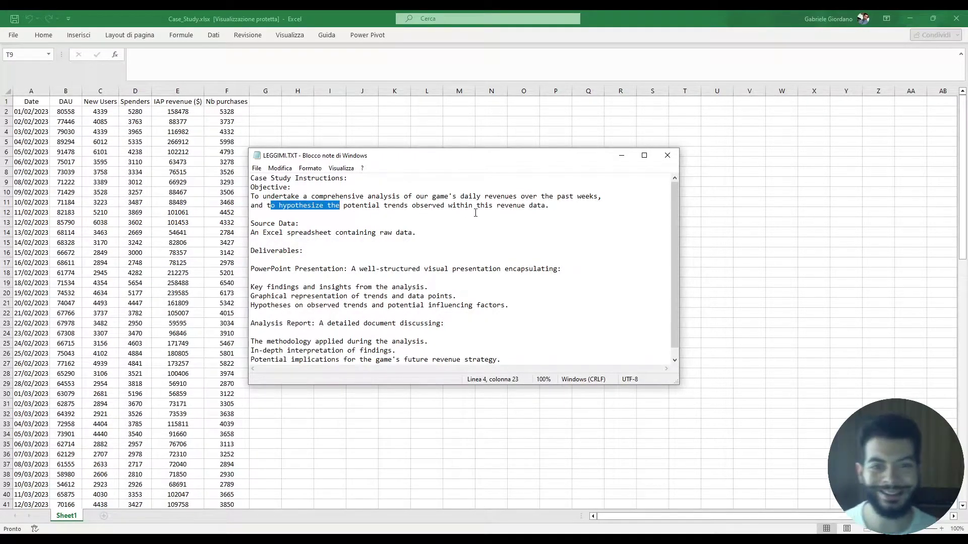
{"action": "scroll", "coordinate": [494, 216], "scroll_direction": "down", "scroll_amount": 1}
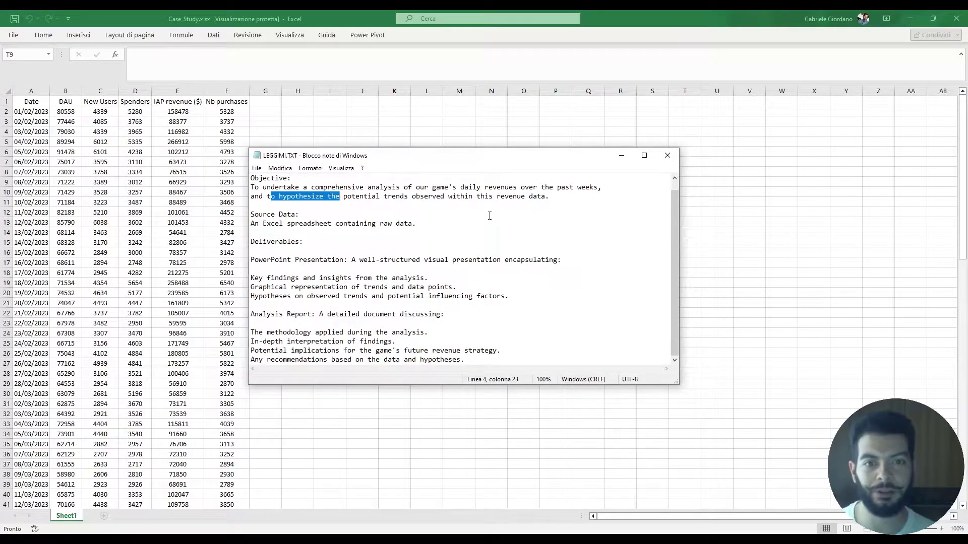
{"action": "left_click_drag", "start_coordinate": [251, 223], "coordinate": [432, 225]}
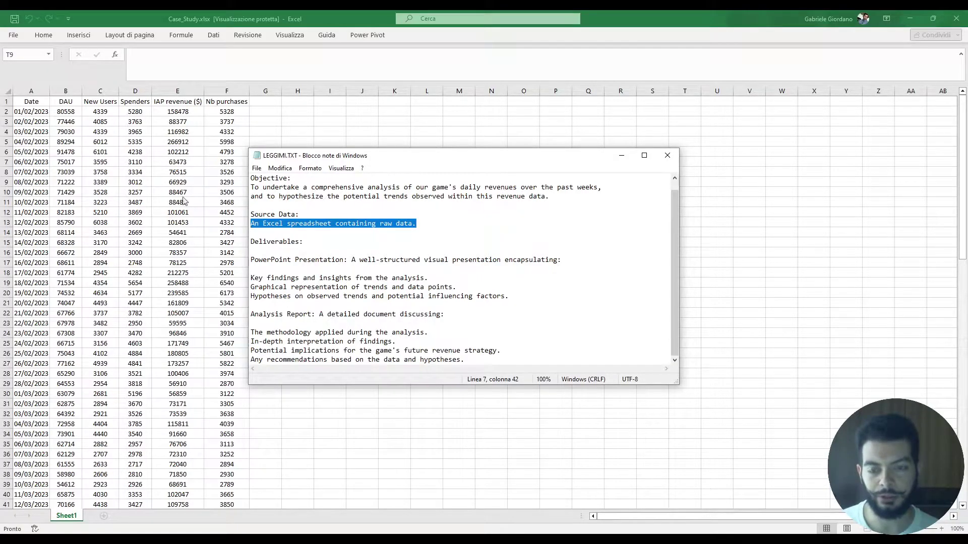
Step: Review the PowerPoint presentation and analysis report requirements under the deliverables in the case study instructions
{"action": "left_click", "coordinate": [287, 260]}
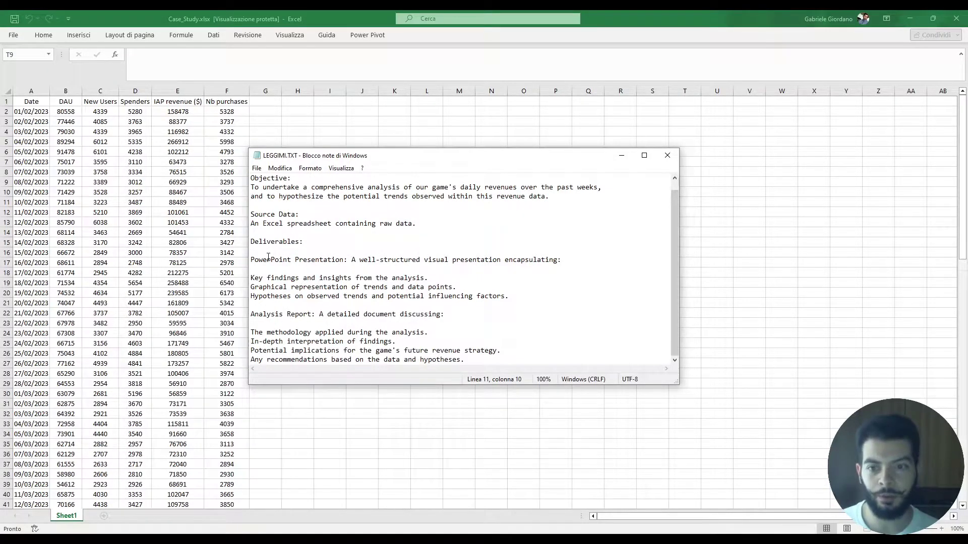
{"action": "left_click_drag", "start_coordinate": [252, 259], "coordinate": [291, 261]}
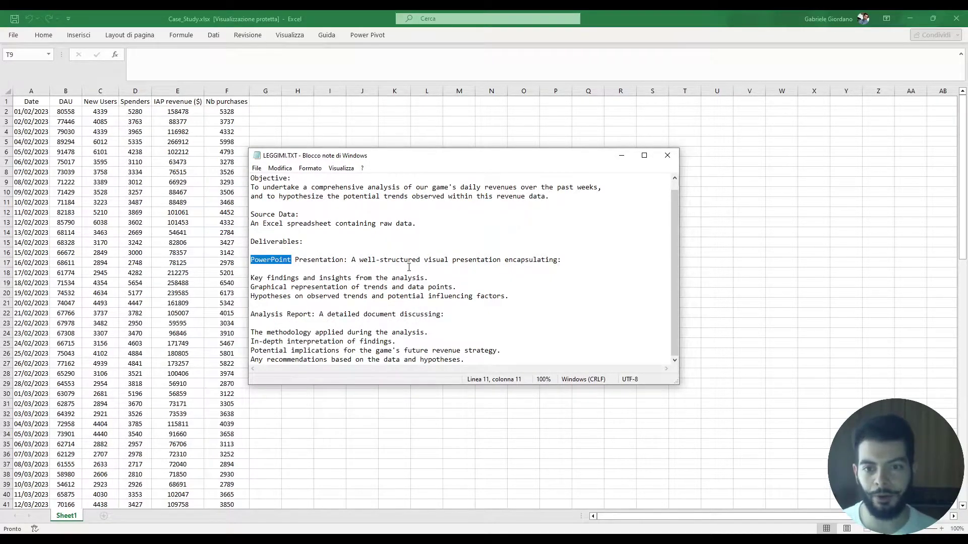
{"action": "left_click", "coordinate": [299, 287]}
{"action": "mouse_move", "coordinate": [251, 278]}
{"action": "left_mouse_down"}
{"action": "mouse_move", "coordinate": [339, 279]}
{"action": "mouse_move", "coordinate": [255, 288]}
{"action": "left_mouse_up"}
{"action": "left_click", "coordinate": [294, 292]}
{"action": "left_click", "coordinate": [348, 287]}
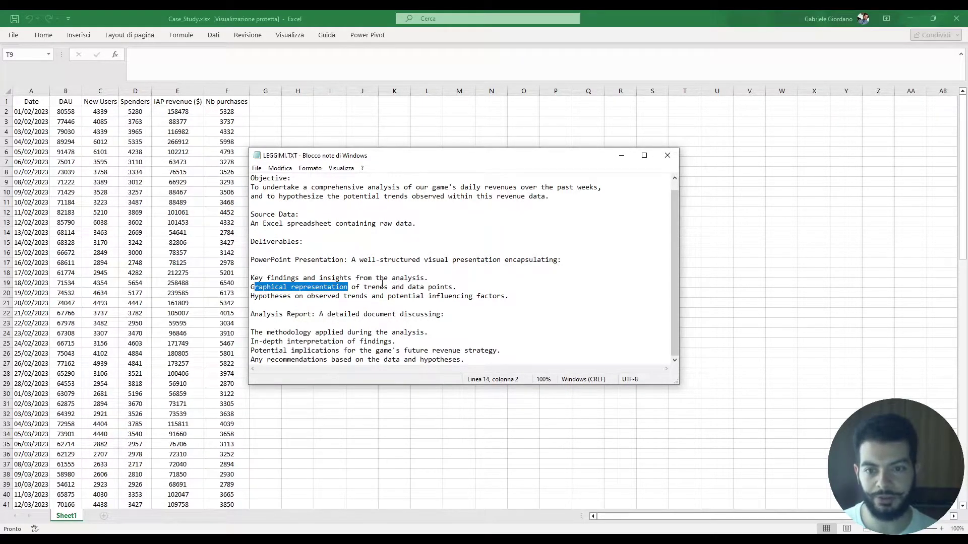
{"action": "left_click", "coordinate": [308, 296]}
{"action": "left_click_drag", "start_coordinate": [464, 360], "coordinate": [254, 316]}
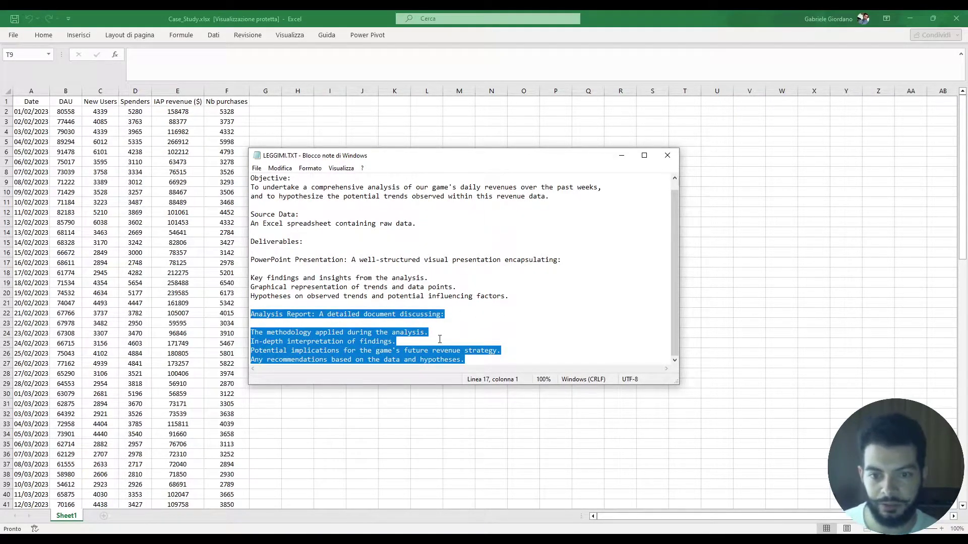
{"action": "left_click_drag", "start_coordinate": [428, 332], "coordinate": [251, 332]}
{"action": "left_click", "coordinate": [367, 332]}
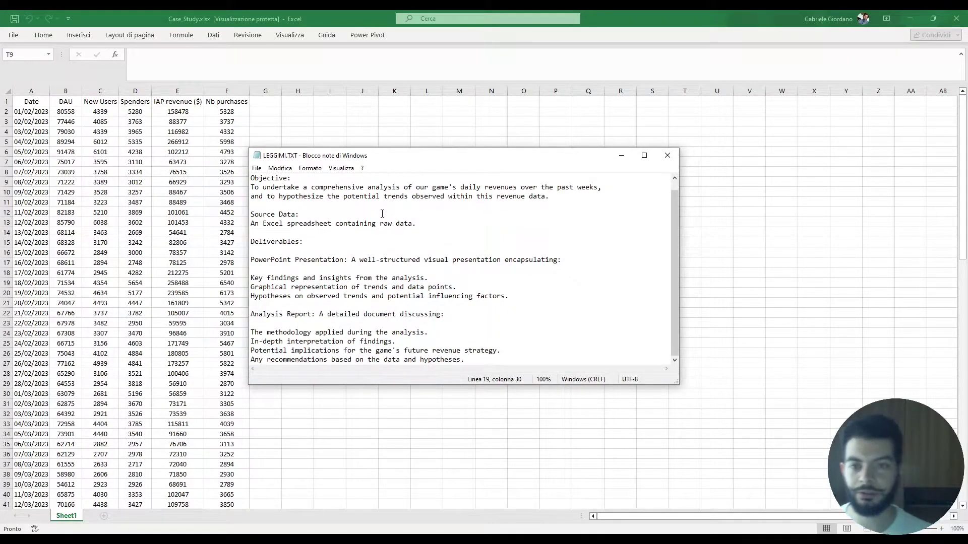
Step: Switch to the Case_Study.xlsx workbook in Excel and examine the New Users, Spenders, IAP revenue ($) and Nb purchases headings
{"action": "key", "text": "alt+Tab"}
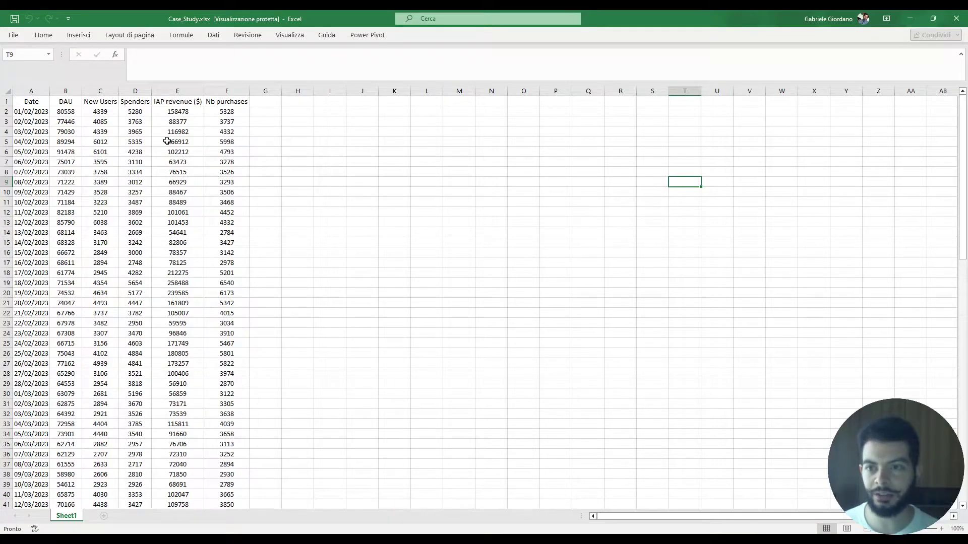
{"action": "left_click", "coordinate": [100, 101]}
{"action": "left_click", "coordinate": [136, 102]}
{"action": "left_click", "coordinate": [176, 102]}
{"action": "left_click", "coordinate": [224, 101]}
{"action": "left_click", "coordinate": [479, 266]}
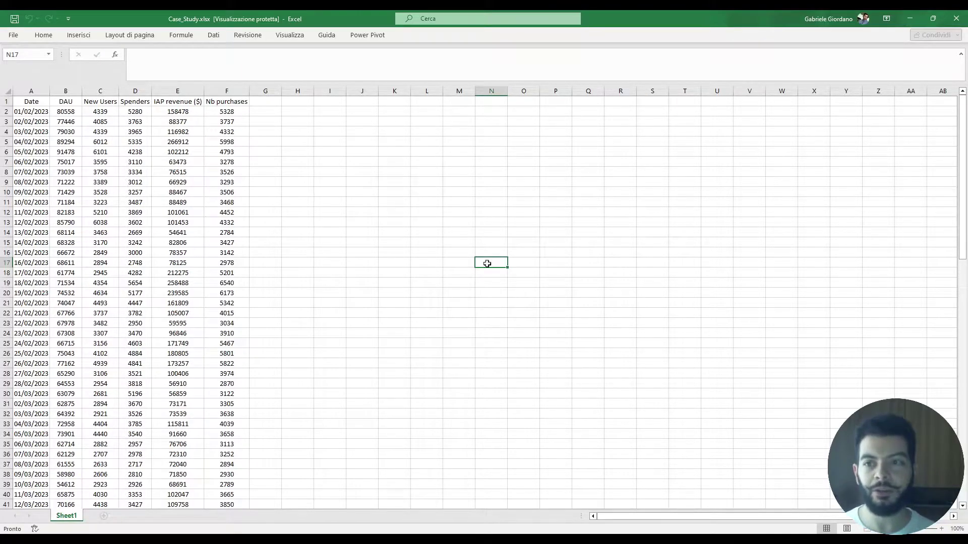
Step: Examine each column heading of the raw data more closely, from DAU through IAP revenue ($) to Nb purchases
{"action": "left_click", "coordinate": [64, 104]}
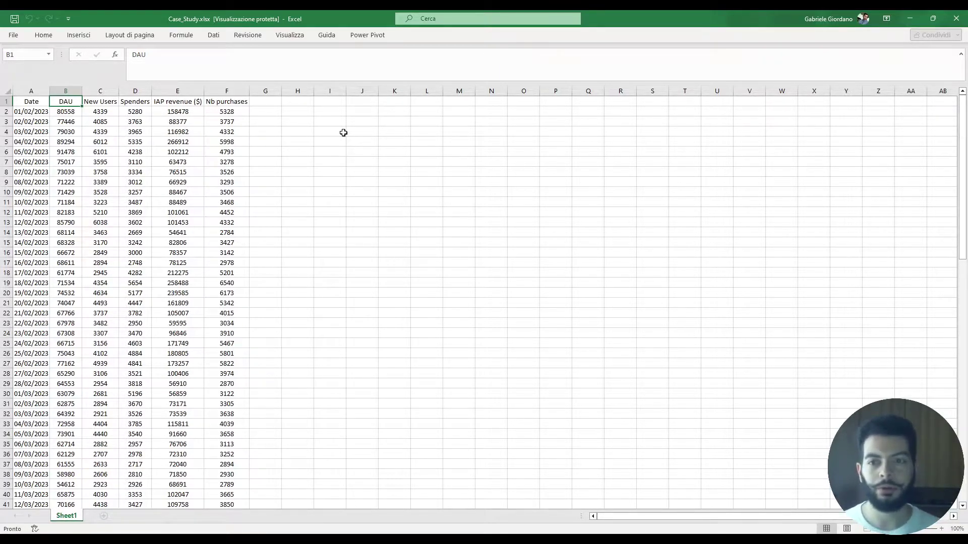
{"action": "left_click", "coordinate": [343, 132]}
{"action": "left_click", "coordinate": [99, 111]}
{"action": "key", "text": "Up"}
{"action": "key", "text": "Right"}
{"action": "key", "text": "Right"}
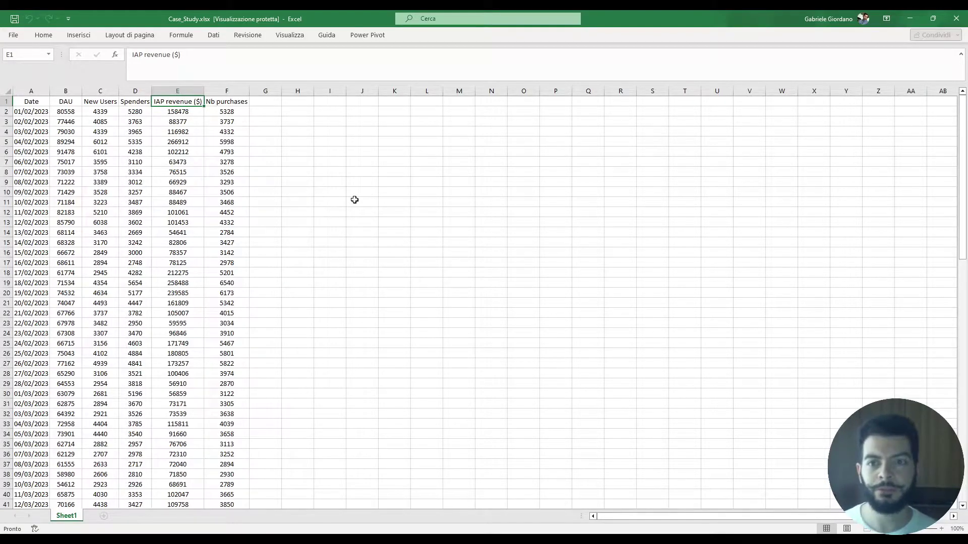
{"action": "key", "text": "Right"}
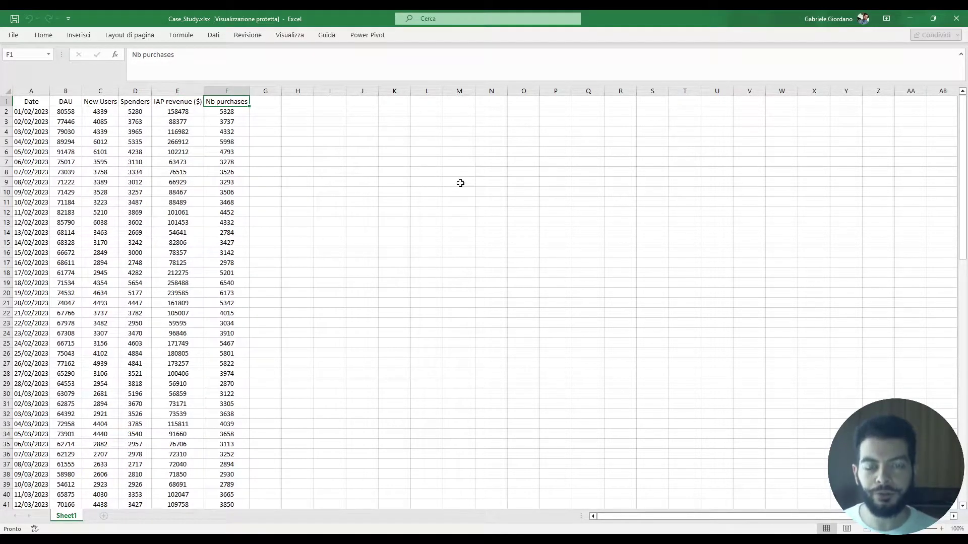
{"action": "left_click", "coordinate": [394, 211]}
{"action": "left_click_drag", "start_coordinate": [23, 101], "coordinate": [178, 100]}
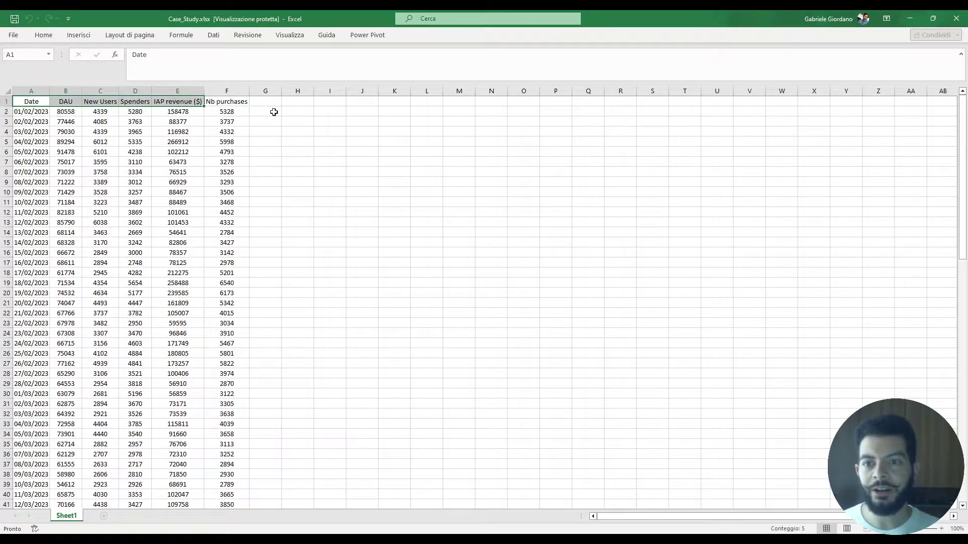
{"action": "left_click", "coordinate": [543, 232]}
{"action": "left_click", "coordinate": [221, 102]}
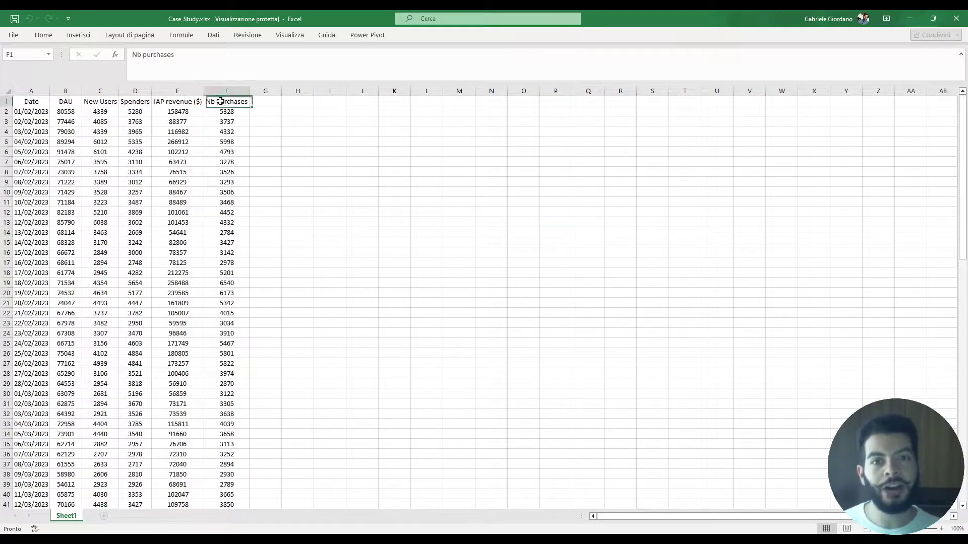
{"action": "left_click", "coordinate": [427, 140]}
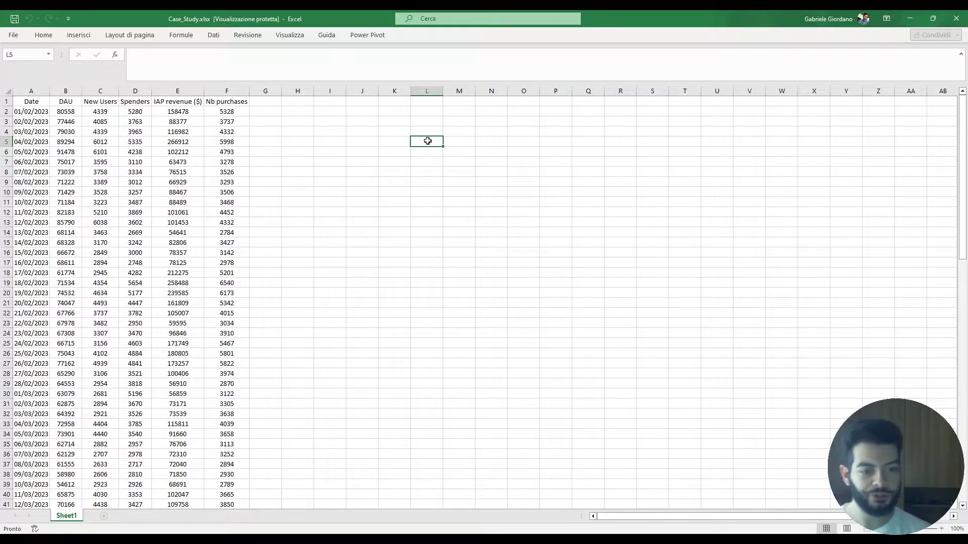
Step: Switch to the Game App analysis workbook in Tableau Public and examine the daily active users charts by day and weekday
{"action": "mouse_move", "coordinate": [653, 542]}
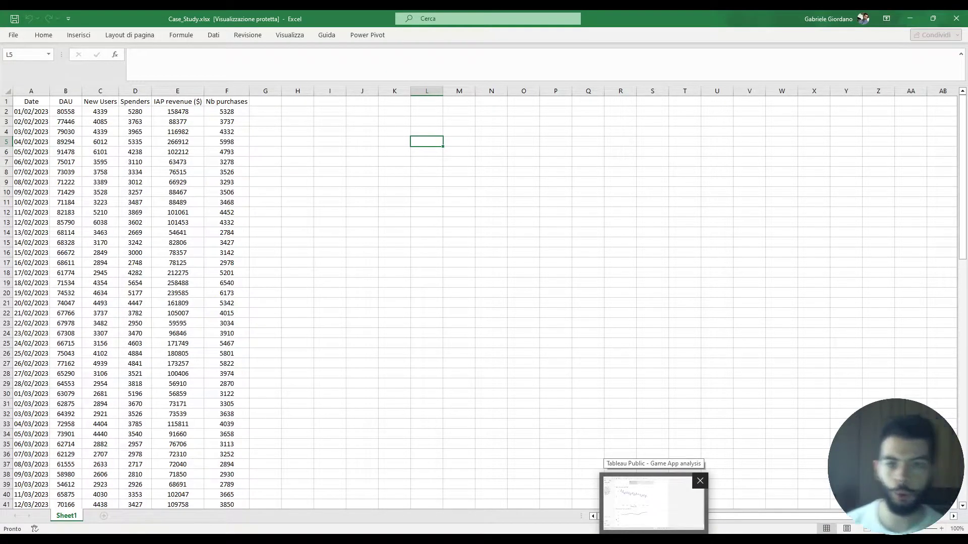
{"action": "left_click", "coordinate": [654, 504]}
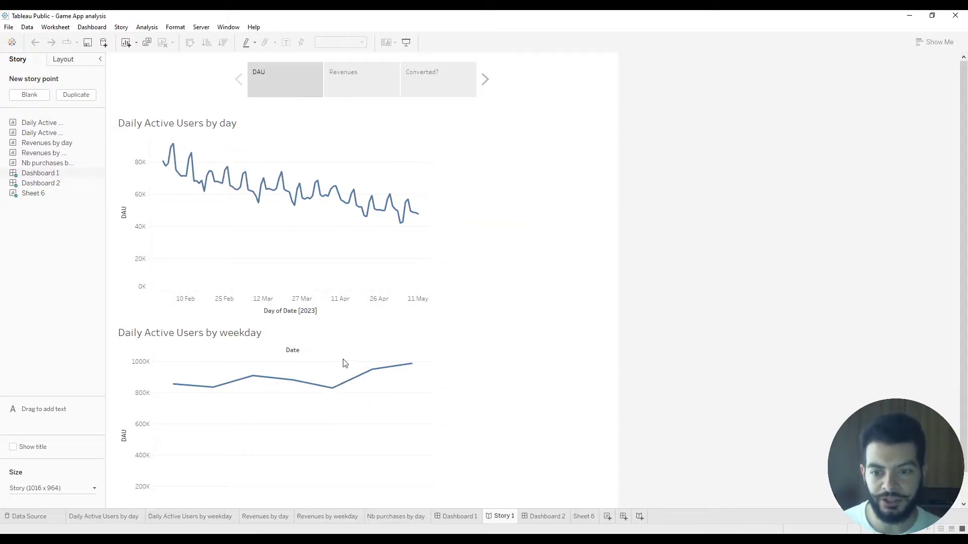
{"action": "scroll", "coordinate": [375, 375], "scroll_direction": "down", "scroll_amount": 1}
{"action": "scroll", "coordinate": [378, 376], "scroll_direction": "down", "scroll_amount": 2}
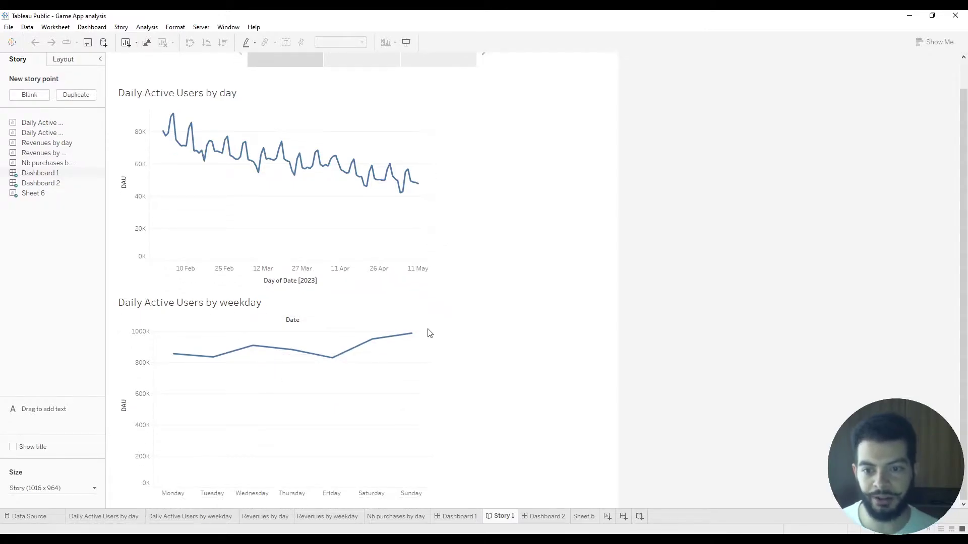
{"action": "mouse_move", "coordinate": [373, 344]}
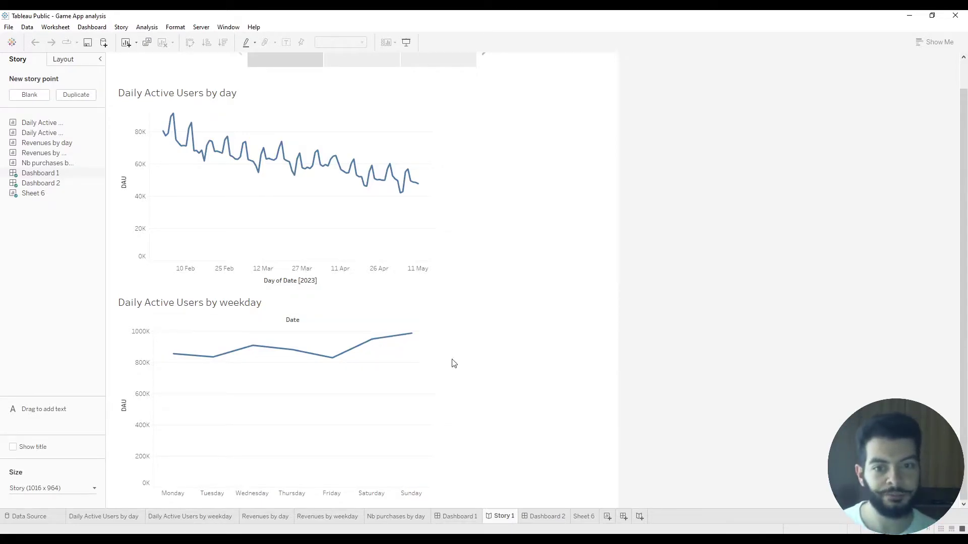
Step: Open the Revenues story point and examine the daily revenue trend line and the revenue bars by weekday
{"action": "left_click", "coordinate": [386, 64]}
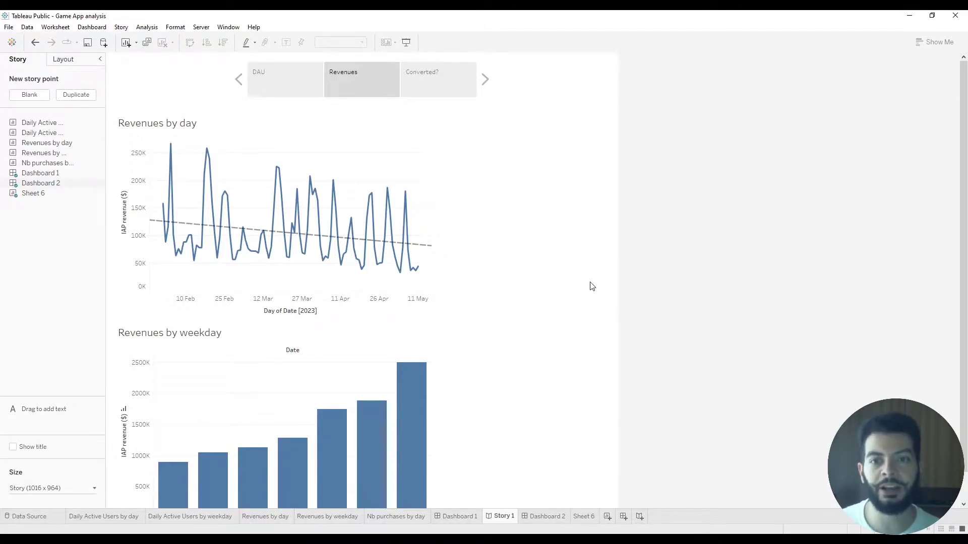
{"action": "mouse_move", "coordinate": [427, 248]}
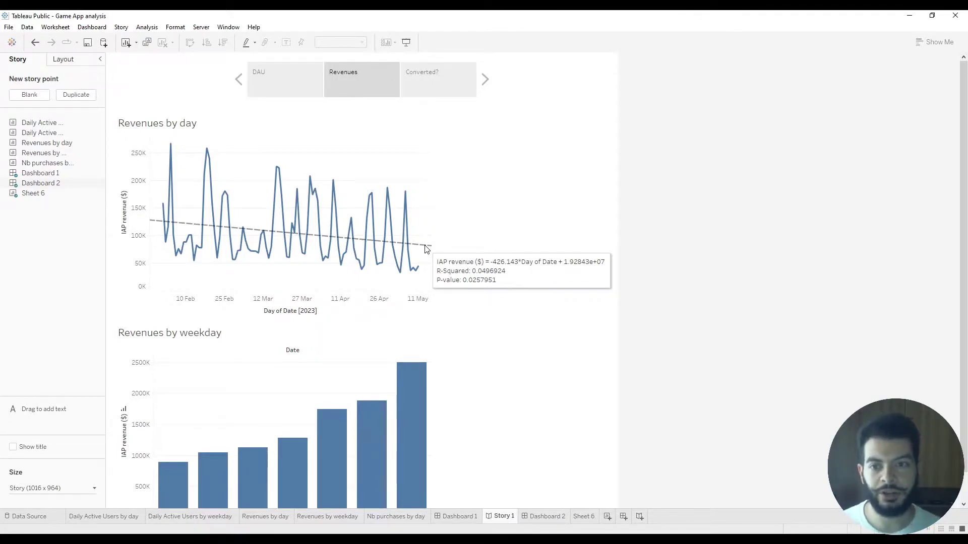
{"action": "scroll", "coordinate": [436, 248], "scroll_direction": "down", "scroll_amount": 1}
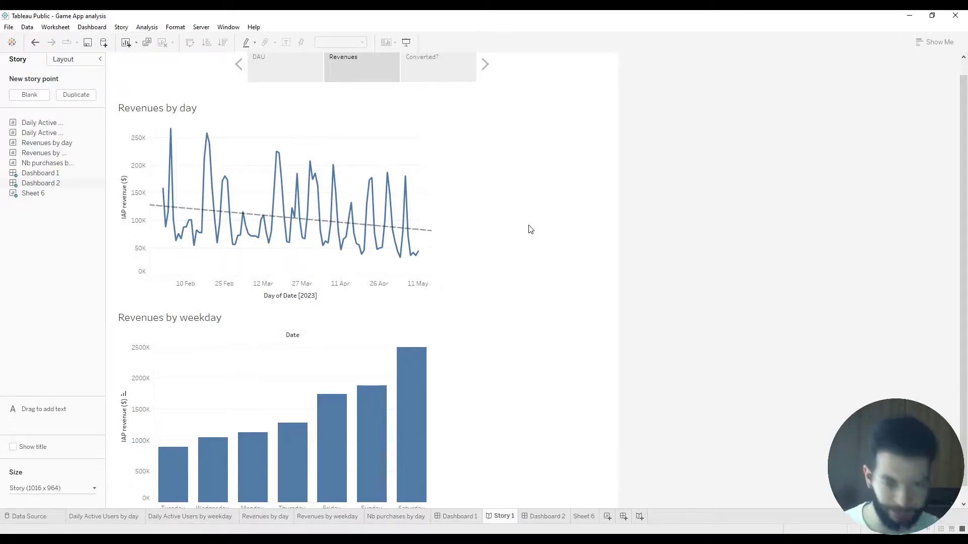
{"action": "scroll", "coordinate": [529, 229], "scroll_direction": "down", "scroll_amount": 1}
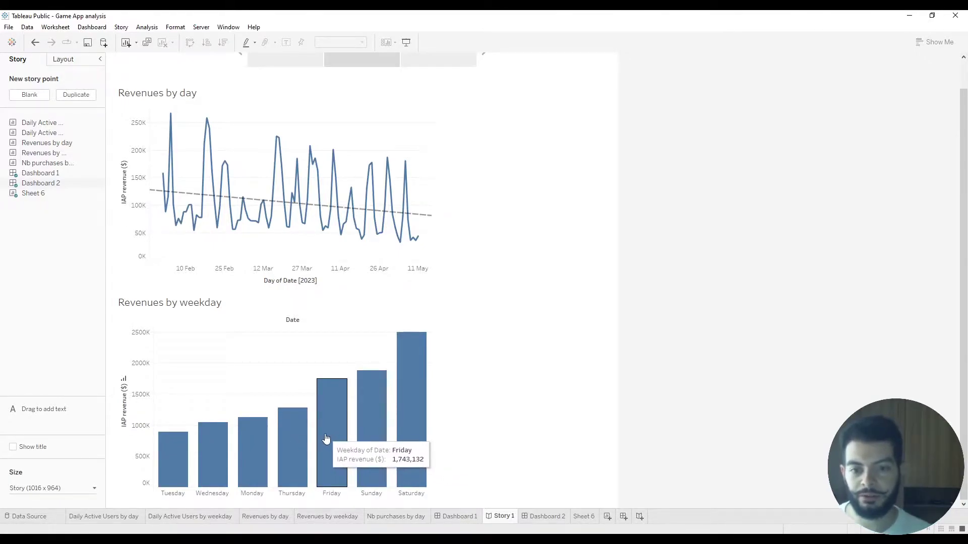
{"action": "scroll", "coordinate": [407, 449], "scroll_direction": "up", "scroll_amount": 1}
{"action": "scroll", "coordinate": [407, 449], "scroll_direction": "up", "scroll_amount": 2}
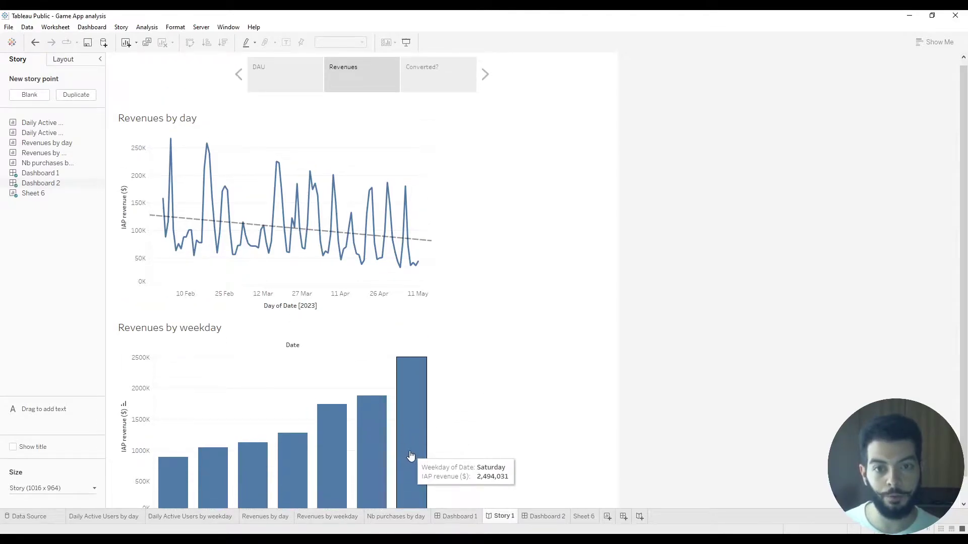
Step: Inspect the formula of the Converted calculated field from the Daily Active Users by day sheet and close its editor
{"action": "left_click", "coordinate": [117, 517]}
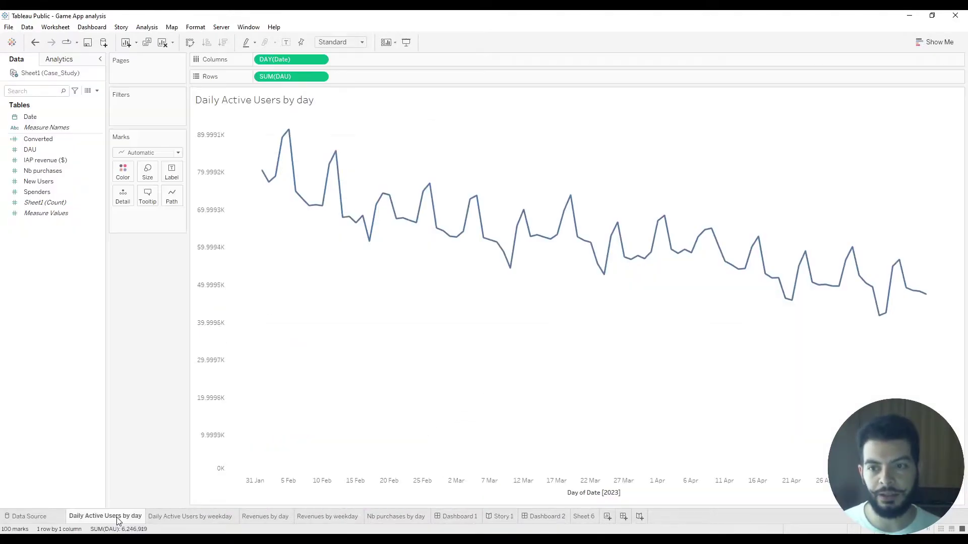
{"action": "right_click", "coordinate": [100, 142]}
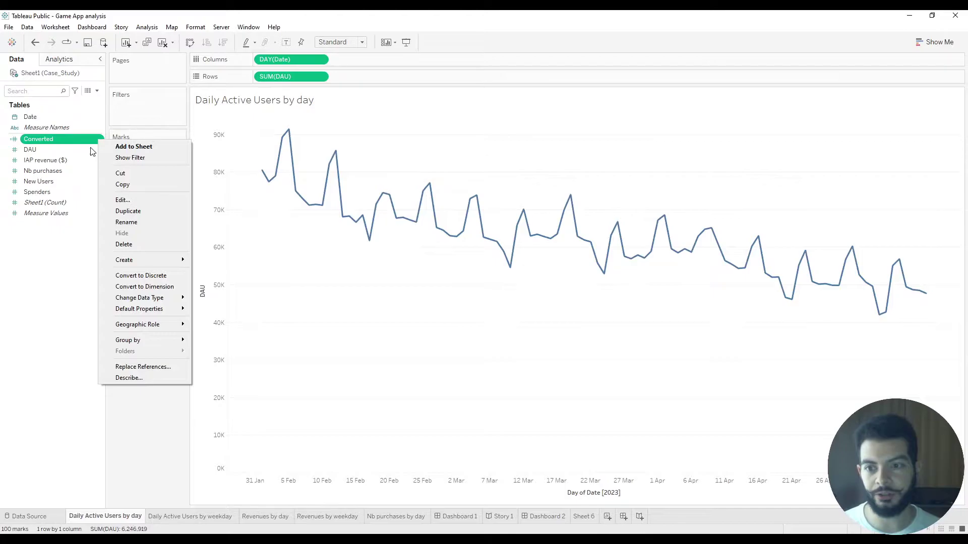
{"action": "left_click", "coordinate": [149, 196]}
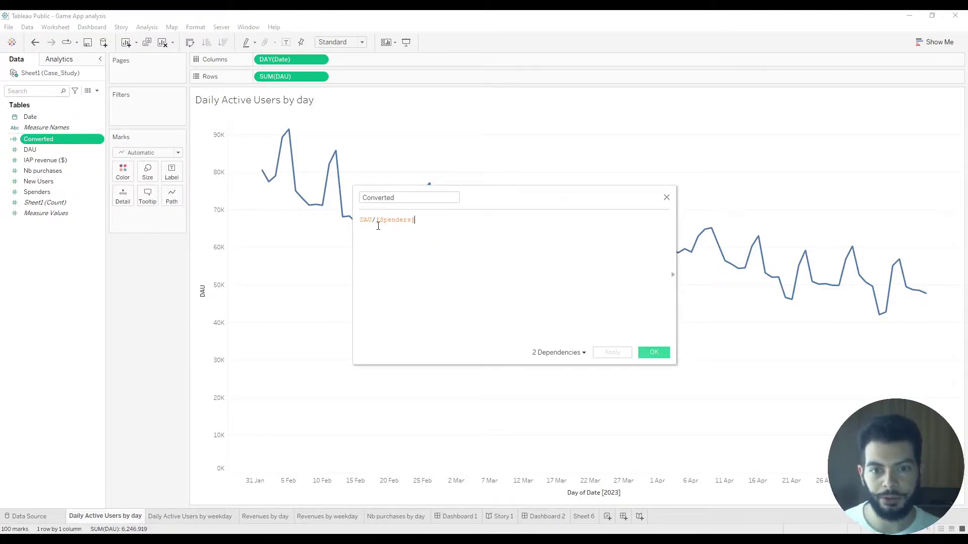
{"action": "left_click_drag", "start_coordinate": [372, 221], "coordinate": [360, 222]}
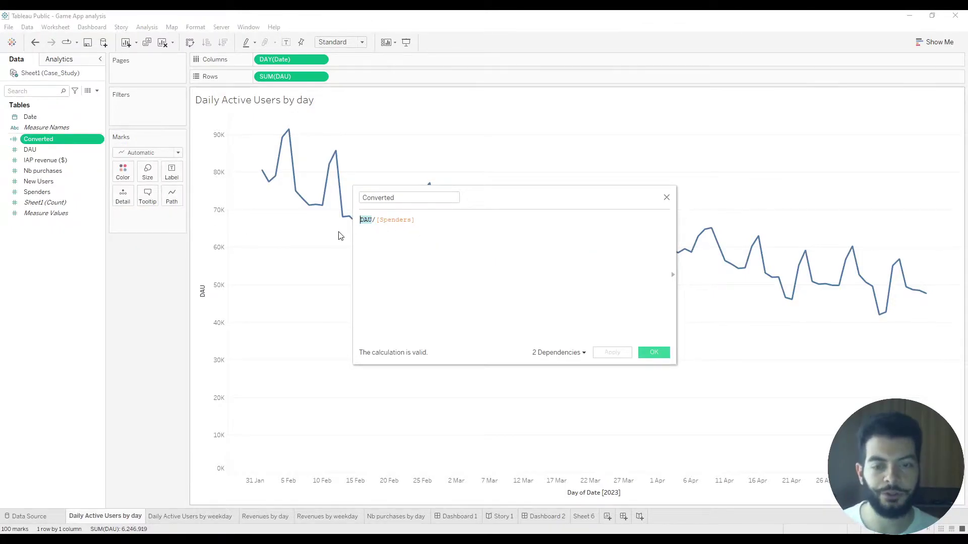
{"action": "left_click", "coordinate": [418, 198]}
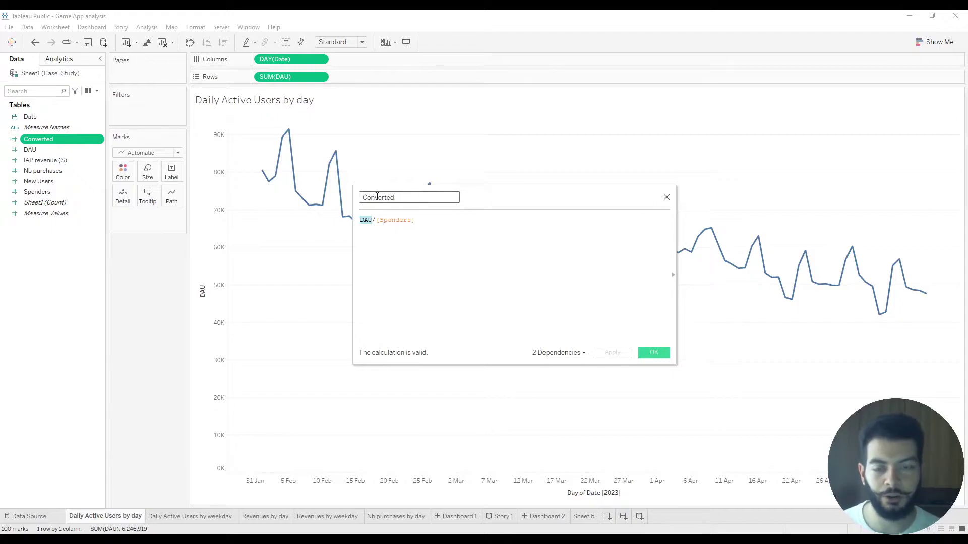
{"action": "left_click", "coordinate": [666, 200]}
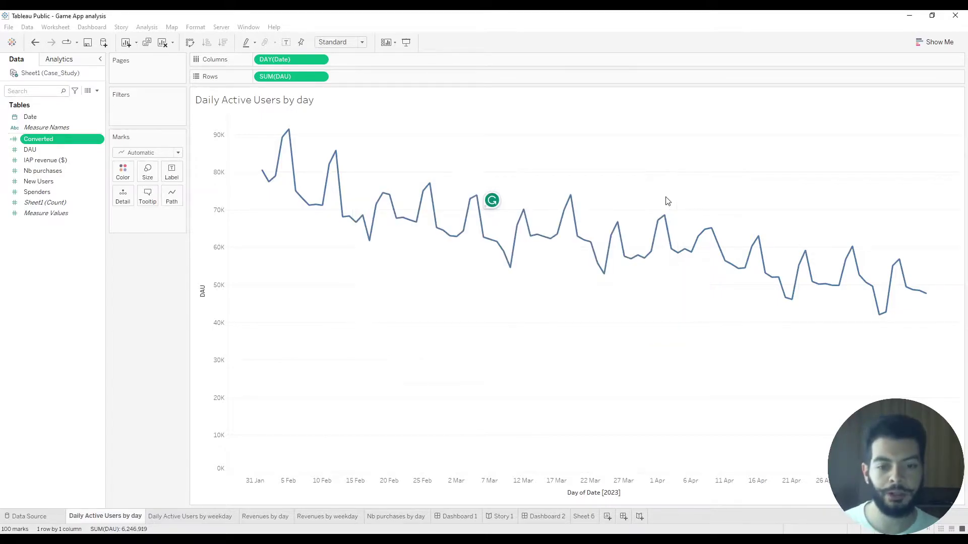
Step: Return to Story 1 and examine the chart in the Converted? story point
{"action": "left_click", "coordinate": [500, 516]}
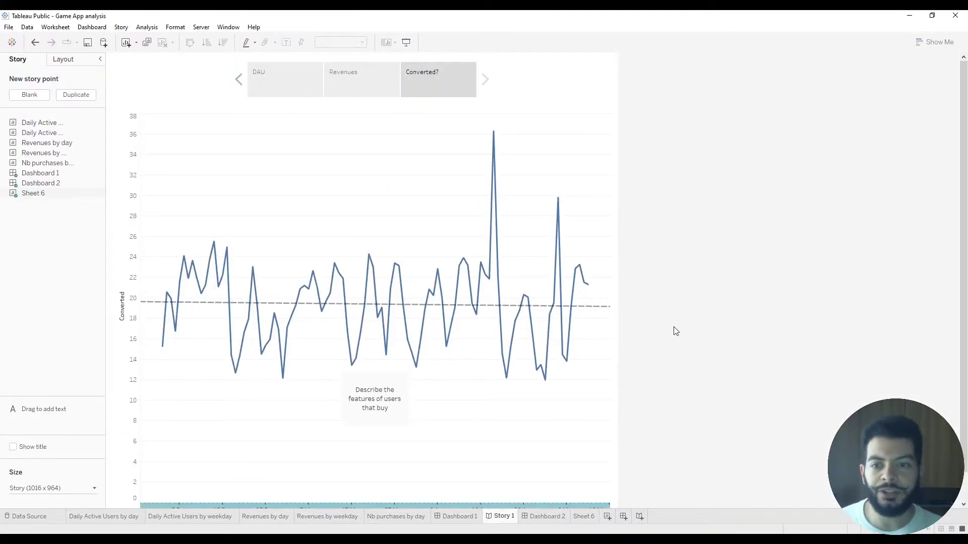
{"action": "left_click", "coordinate": [362, 83]}
{"action": "mouse_move", "coordinate": [193, 224]}
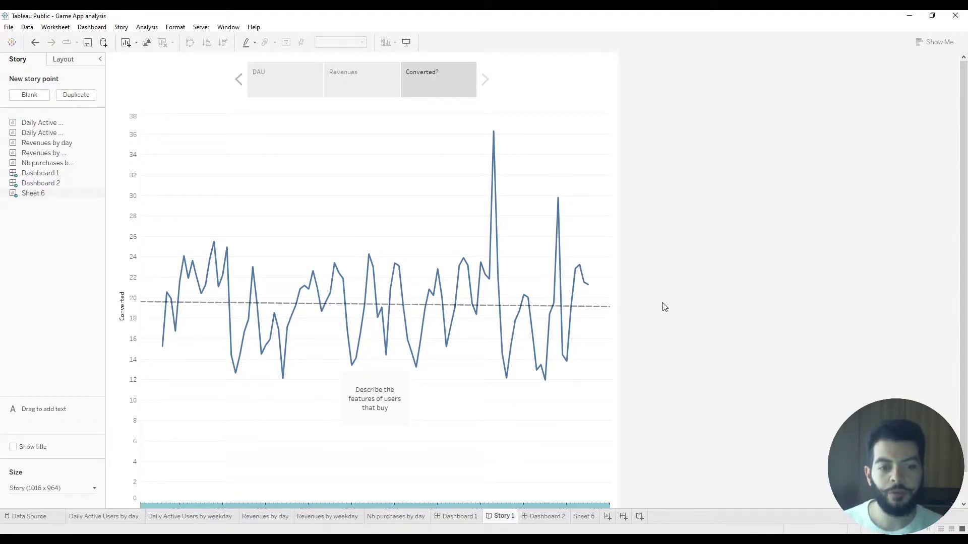
Step: Recheck the New Users to Nb purchases headings in the Excel workbook and return to the Revenues story point in Tableau Public
{"action": "left_click", "coordinate": [736, 539]}
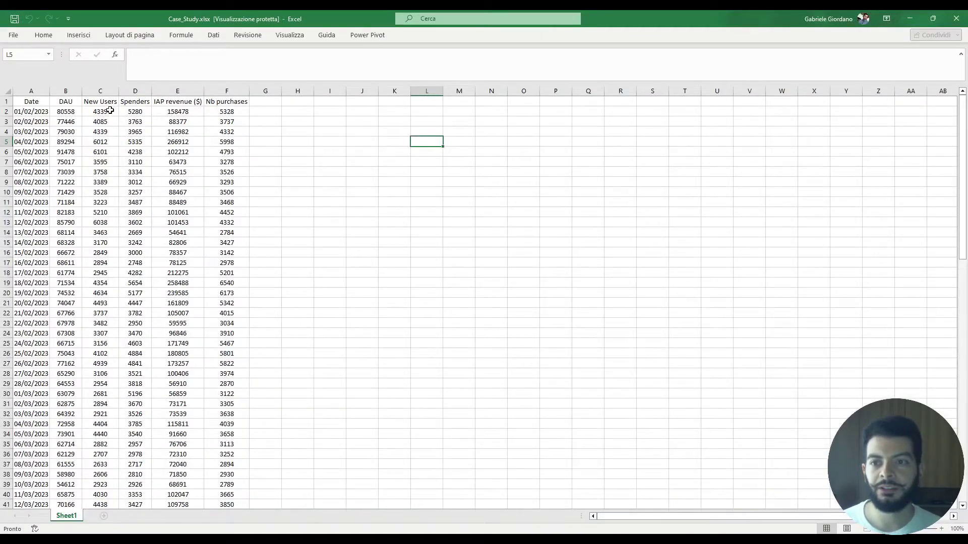
{"action": "left_click_drag", "start_coordinate": [102, 102], "coordinate": [237, 102]}
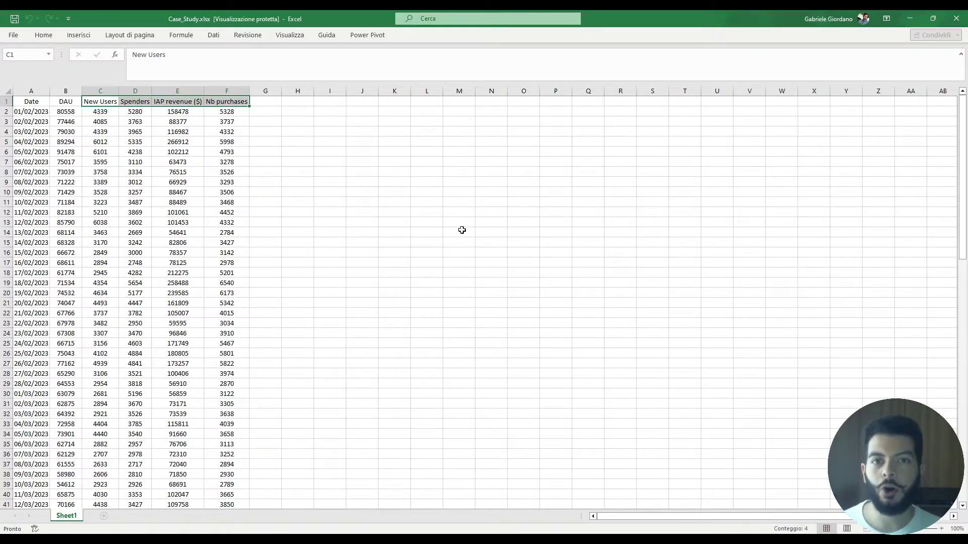
{"action": "left_click", "coordinate": [910, 18]}
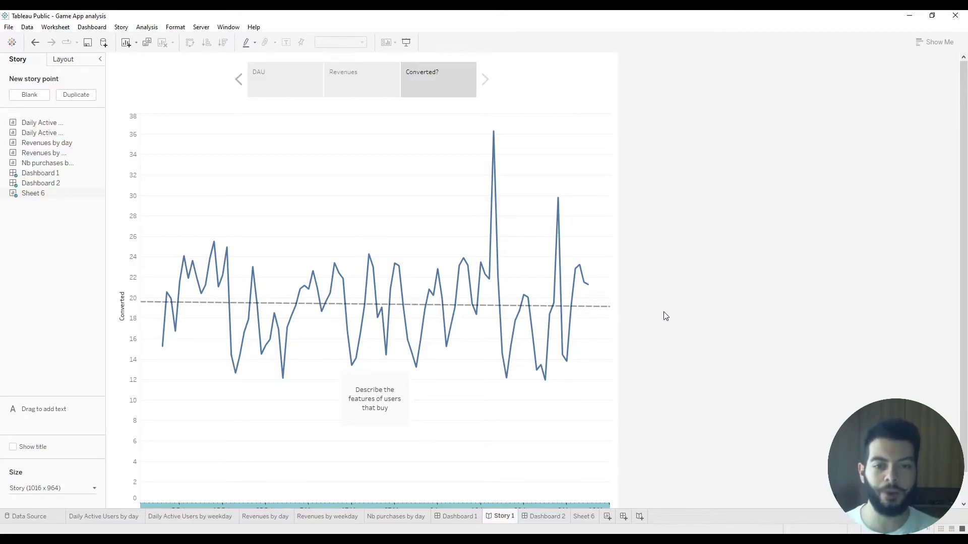
{"action": "key", "text": "Left"}
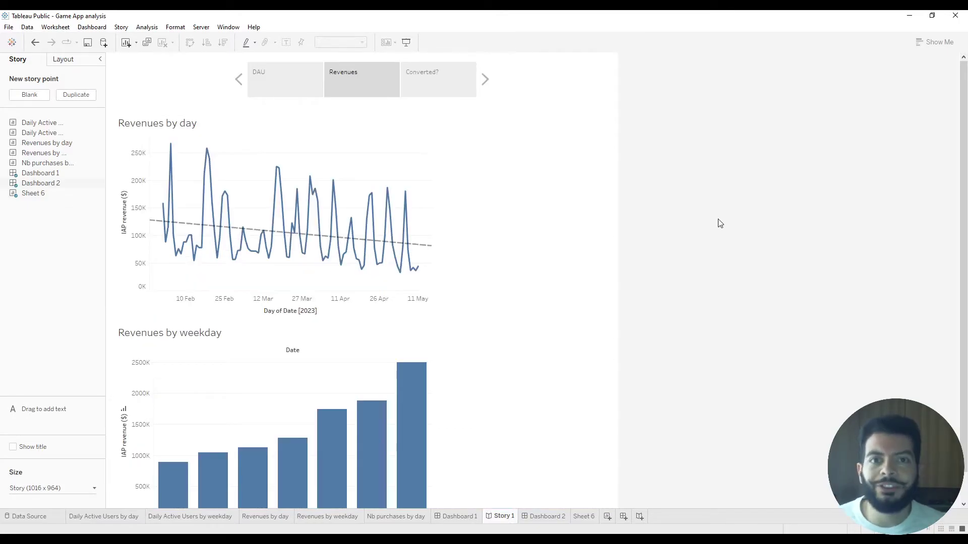